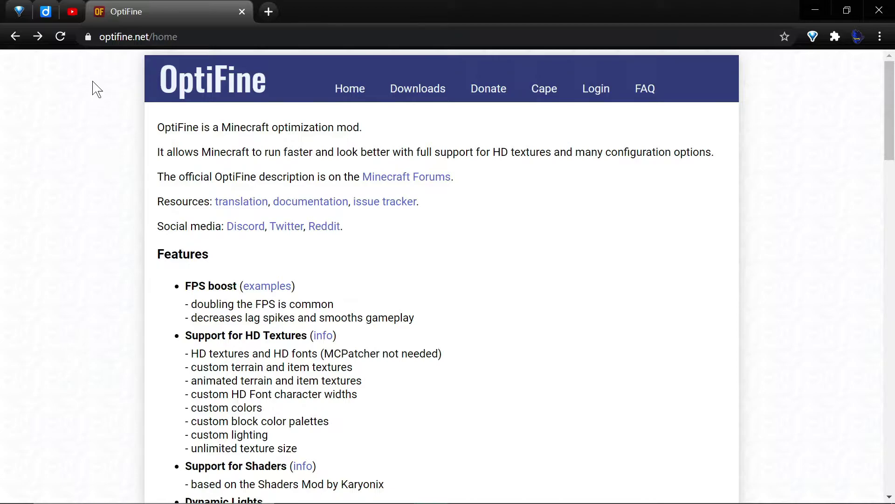
- Open the Downloads page of the OptiFine website and find the Minecraft 1.16.4 entry
{"action": "left_click", "coordinate": [102, 38]}
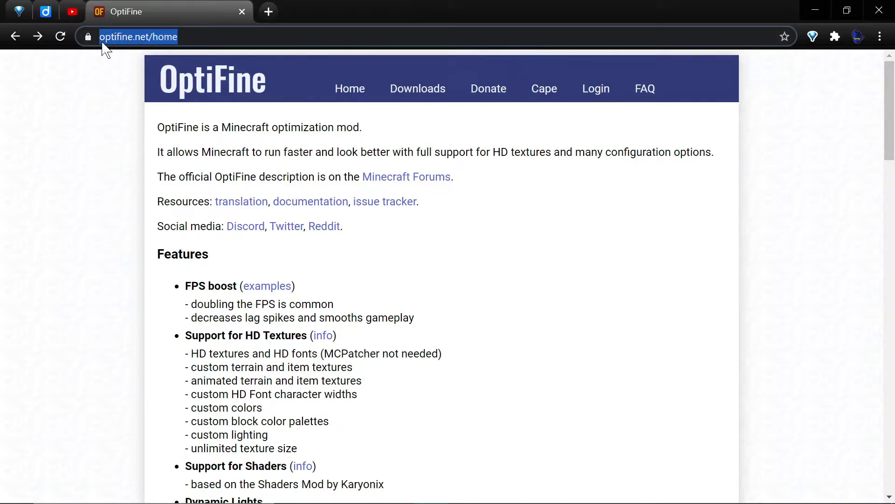
{"action": "left_click", "coordinate": [97, 126]}
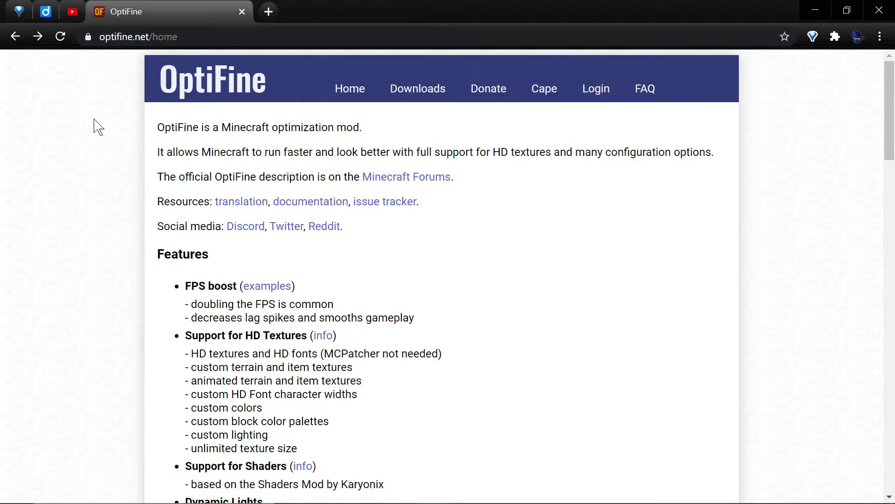
{"action": "left_click", "coordinate": [423, 87]}
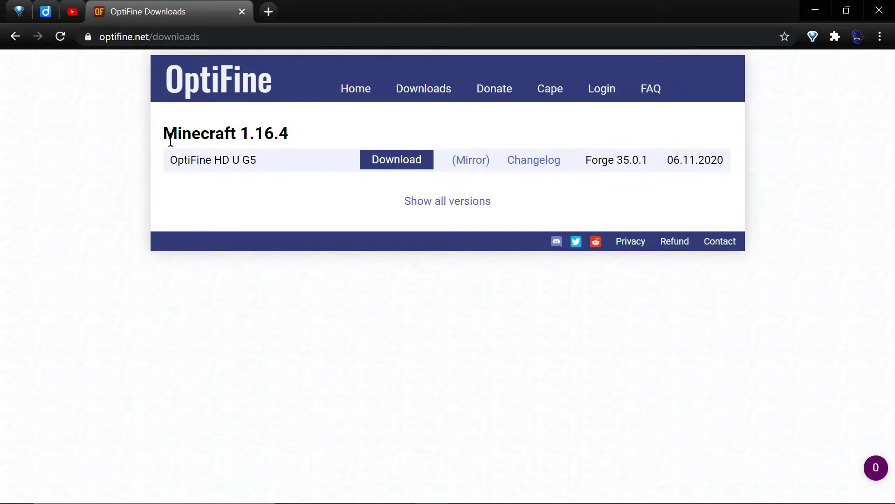
{"action": "left_click_drag", "start_coordinate": [167, 135], "coordinate": [288, 134]}
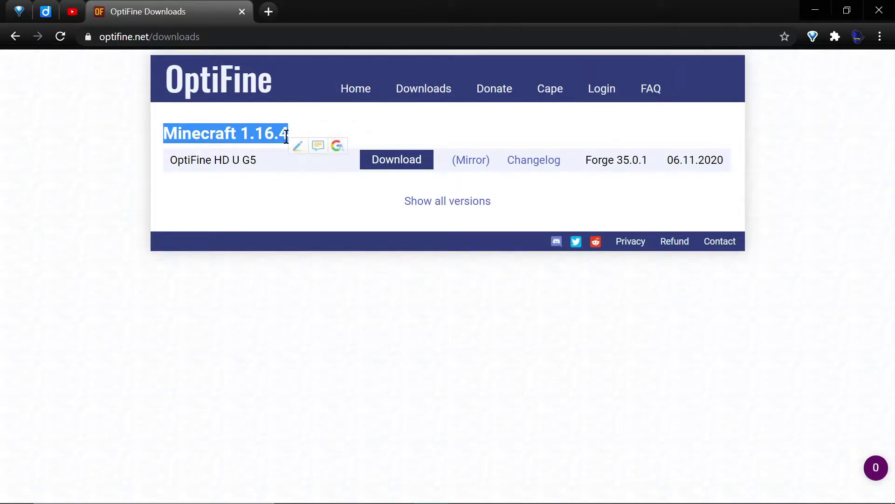
{"action": "left_click", "coordinate": [278, 176]}
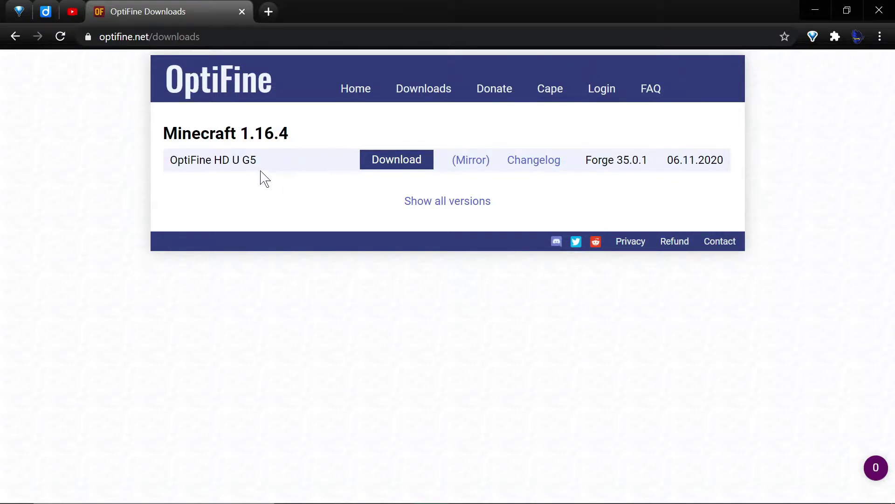
- Show all OptiFine versions and look through the additional Minecraft 1.16.3 builds and the 1.16.2 preview versions
{"action": "left_click", "coordinate": [435, 205]}
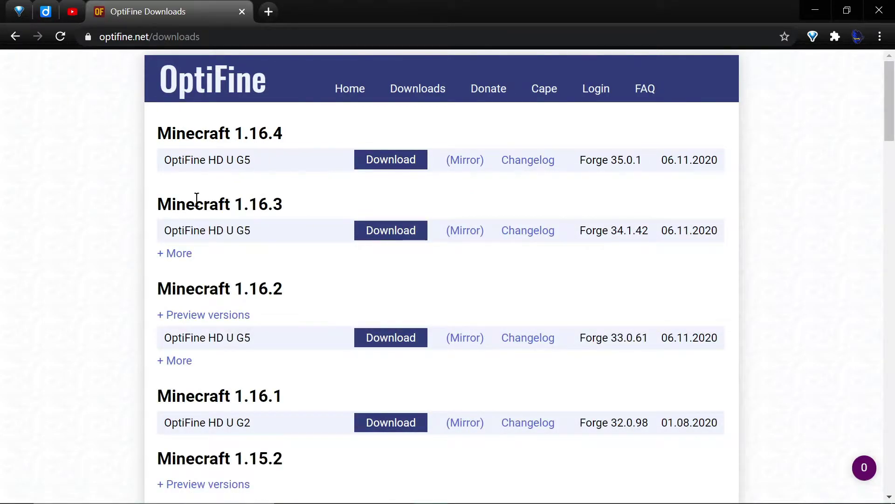
{"action": "left_click", "coordinate": [179, 256]}
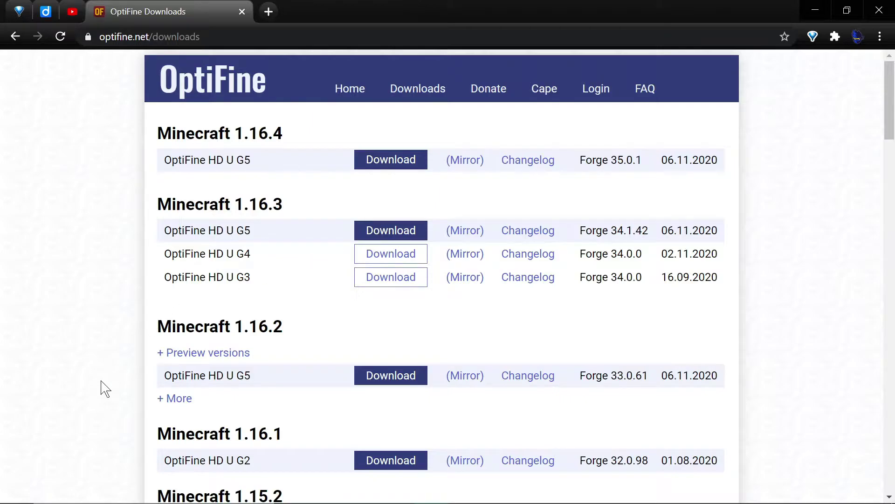
{"action": "scroll", "coordinate": [98, 394], "scroll_direction": "down", "scroll_amount": 2}
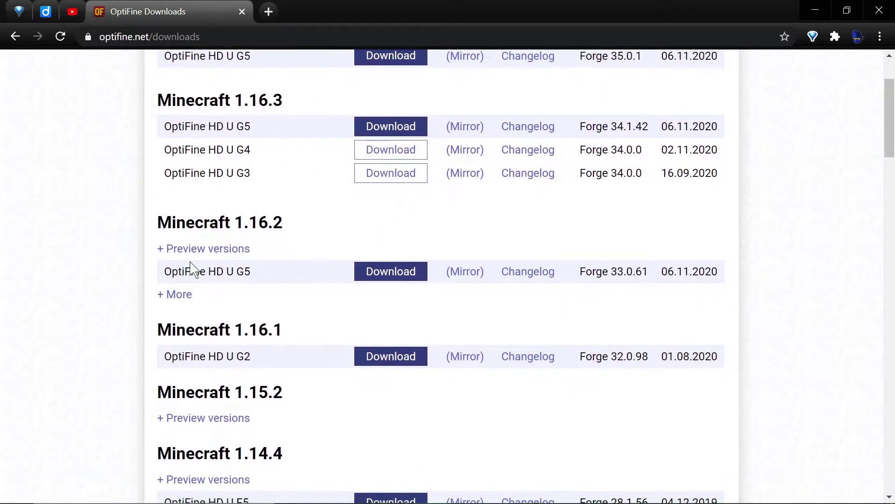
{"action": "left_click", "coordinate": [194, 250]}
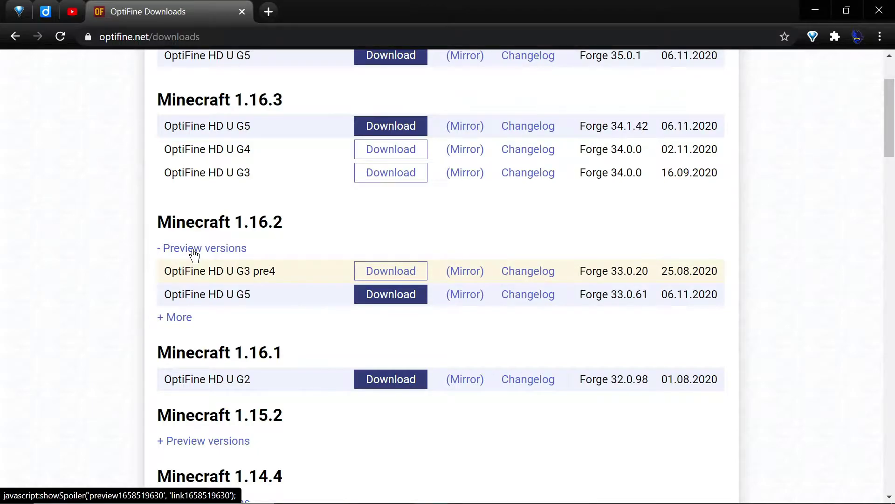
{"action": "left_click", "coordinate": [194, 251]}
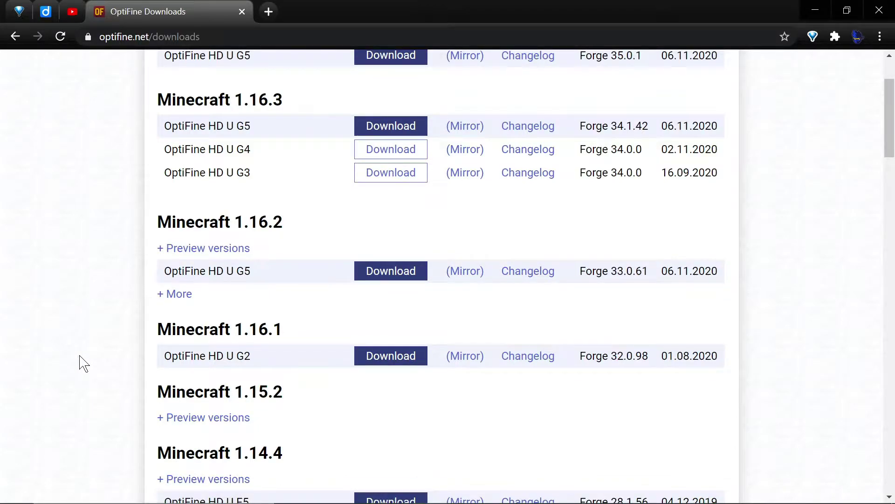
{"action": "scroll", "coordinate": [83, 363], "scroll_direction": "up", "scroll_amount": 2}
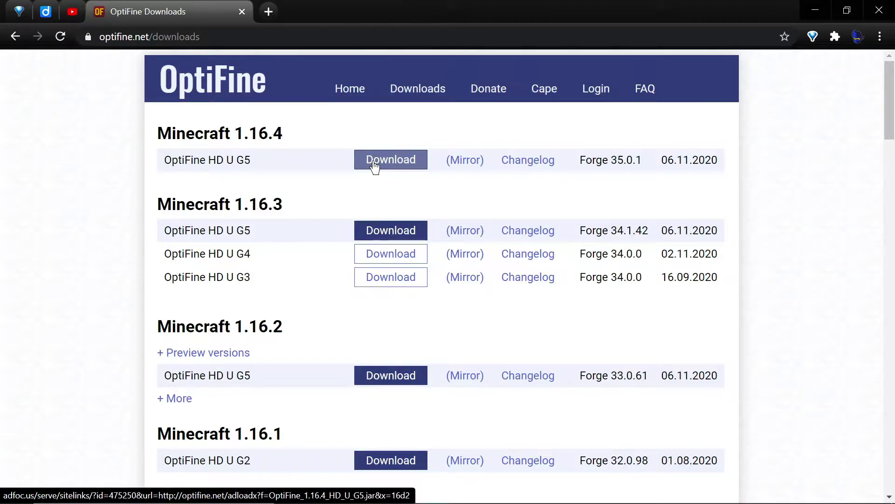
- Reach the OptiFine 1.16.4 HD U G5 file page through the ad-supported link, skipping the ad, and return to the OptiFine Downloads page
{"action": "left_click", "coordinate": [374, 163]}
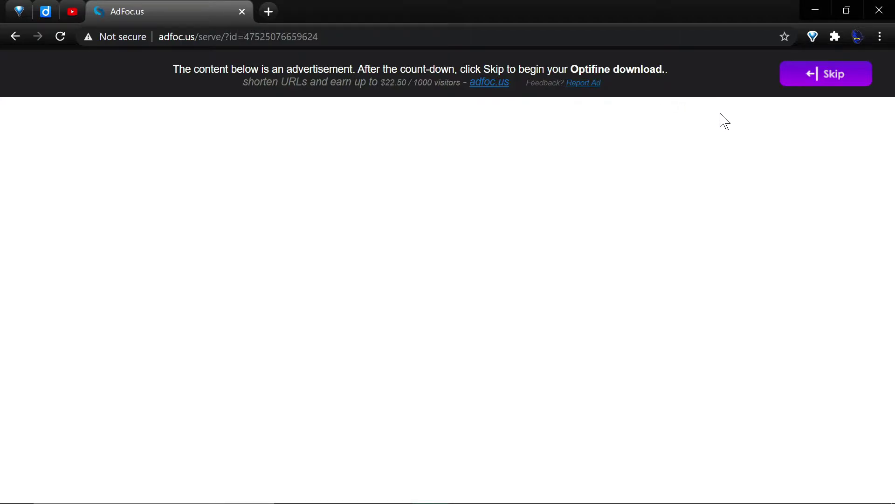
{"action": "left_click", "coordinate": [836, 74]}
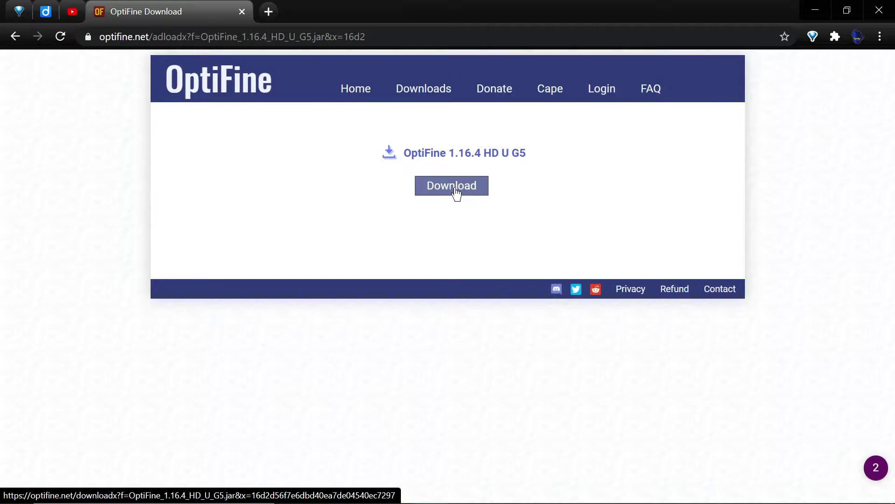
{"action": "right_click", "coordinate": [14, 38]}
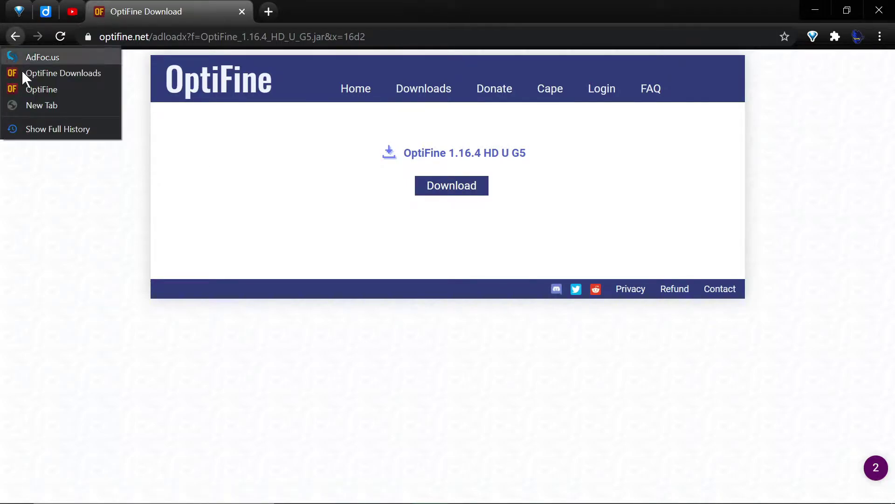
{"action": "left_click", "coordinate": [40, 73]}
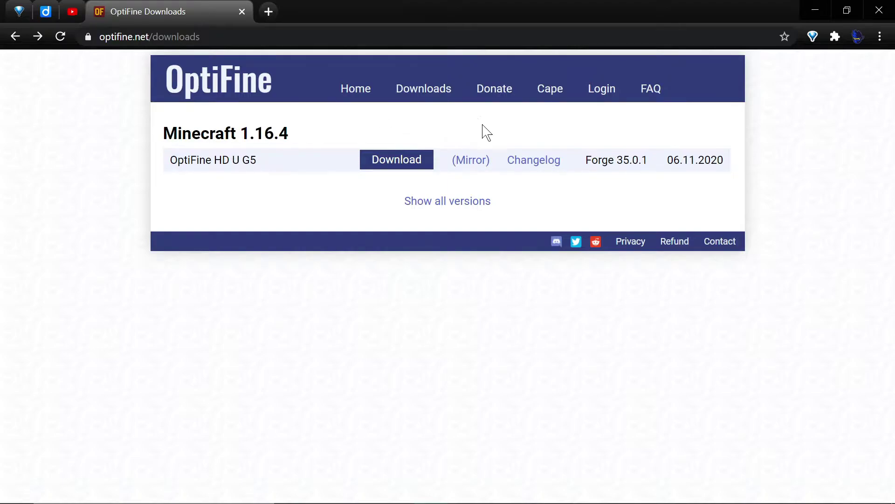
- Download OptiFine 1.16.4 HD U G5 through its mirror link and agree to scan the file with VirusTotal
{"action": "left_click", "coordinate": [472, 161]}
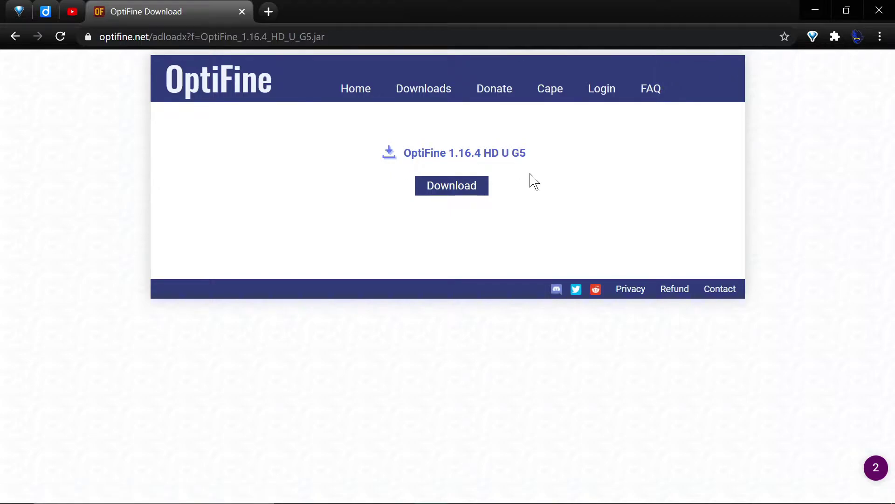
{"action": "left_click", "coordinate": [460, 192]}
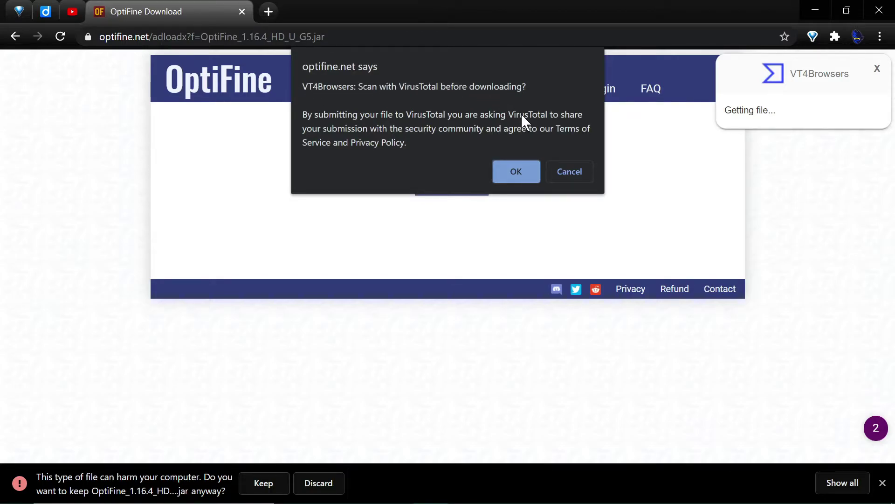
{"action": "left_click", "coordinate": [527, 165]}
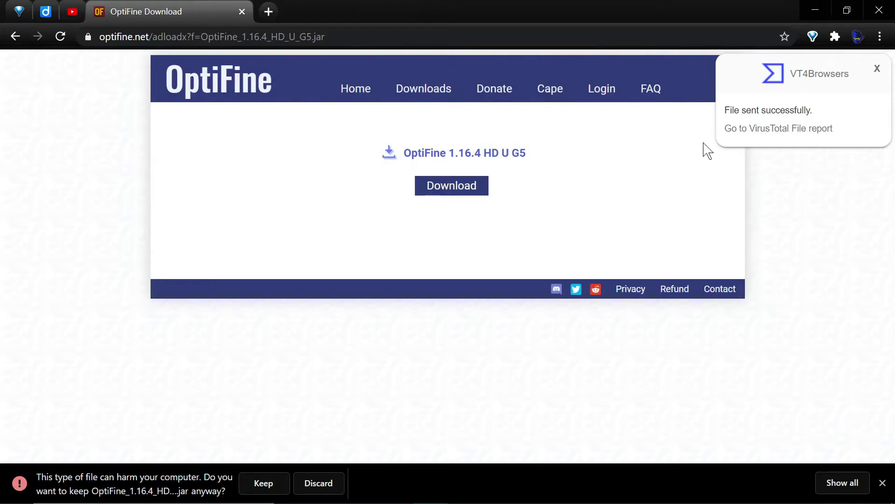
- Check the VirusTotal report for the OptiFine jar, close the report, and keep the downloaded file
{"action": "left_click", "coordinate": [735, 130]}
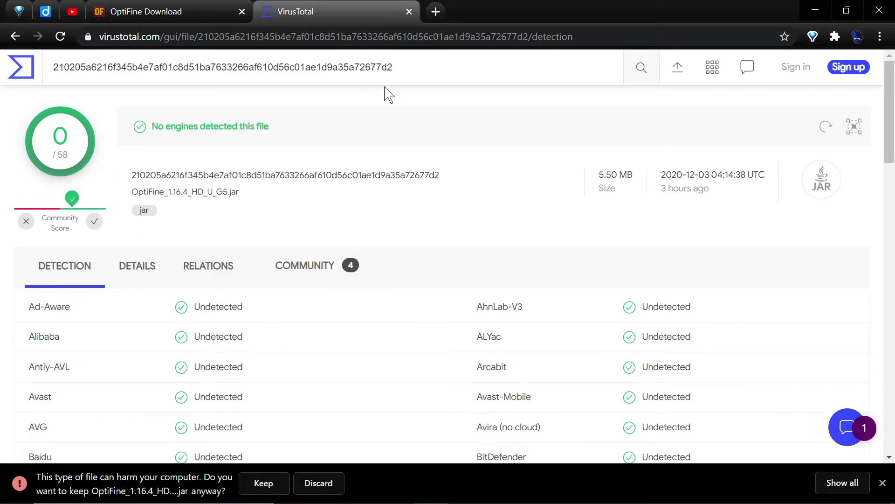
{"action": "left_click", "coordinate": [410, 12]}
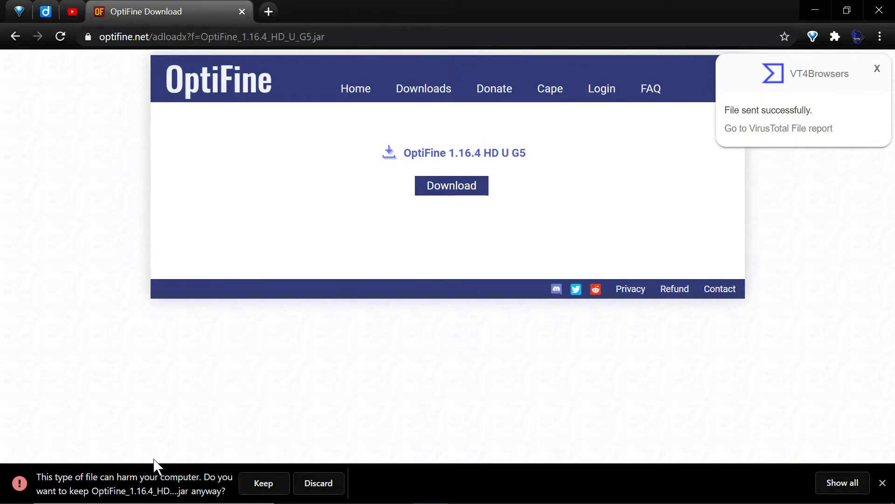
{"action": "mouse_move", "coordinate": [141, 491]}
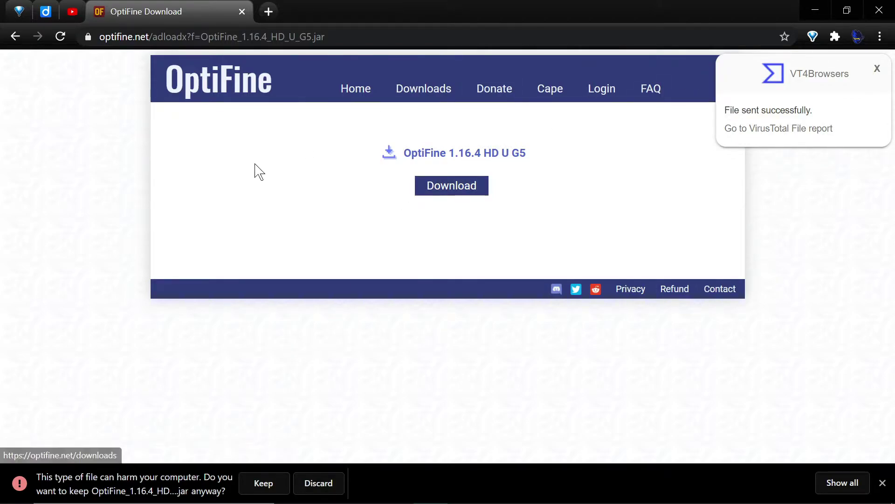
{"action": "left_click", "coordinate": [261, 481]}
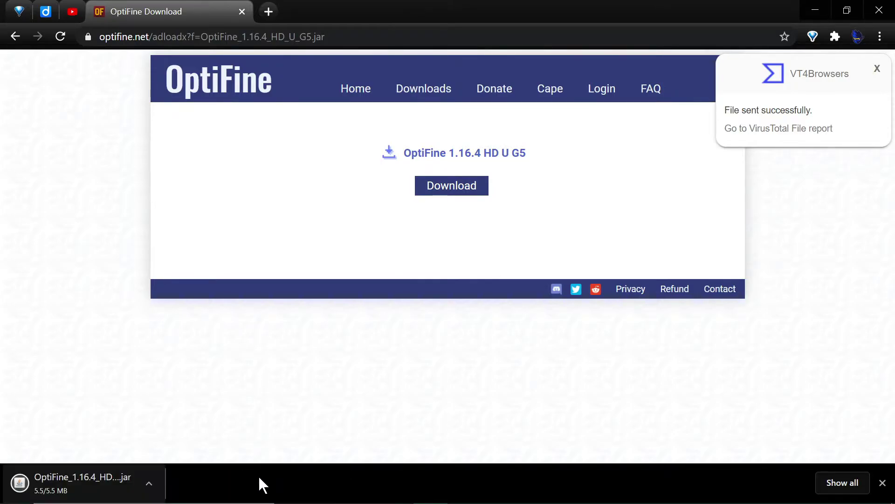
- Switch to MultiMC and create a vanilla Minecraft 1.16.4 instance with the default name and no group
{"action": "left_click", "coordinate": [816, 11]}
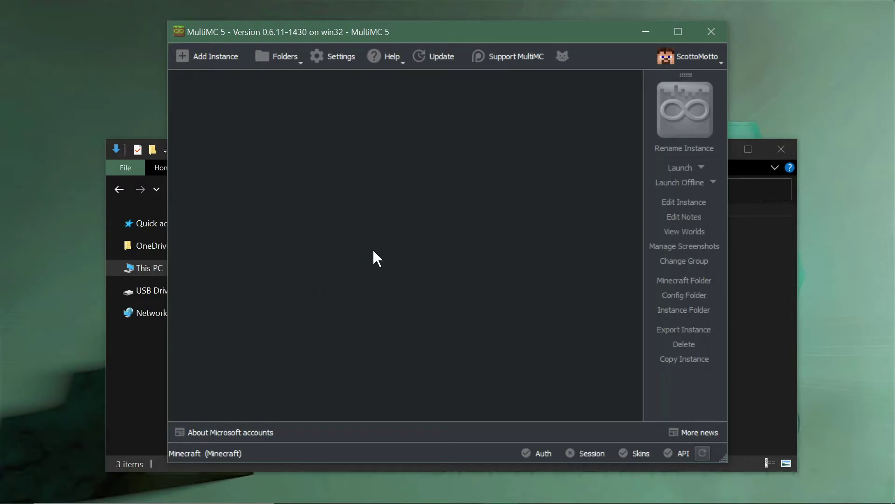
{"action": "left_click", "coordinate": [205, 70]}
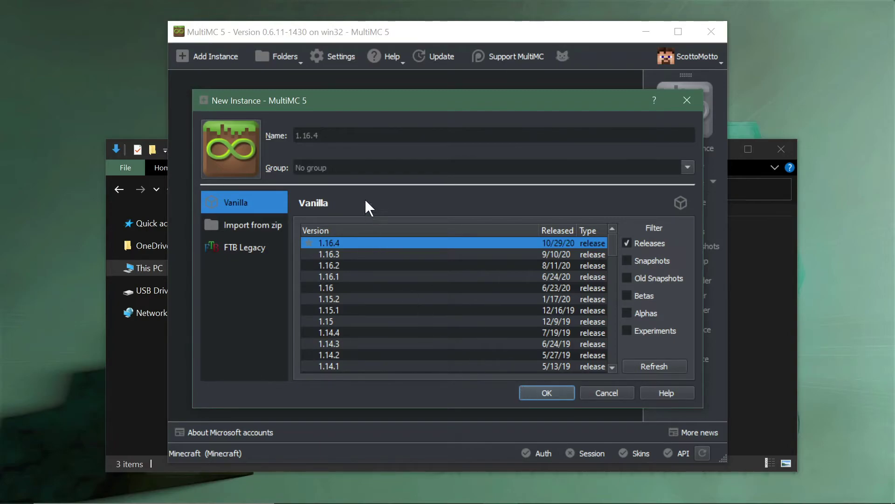
{"action": "left_click", "coordinate": [332, 141]}
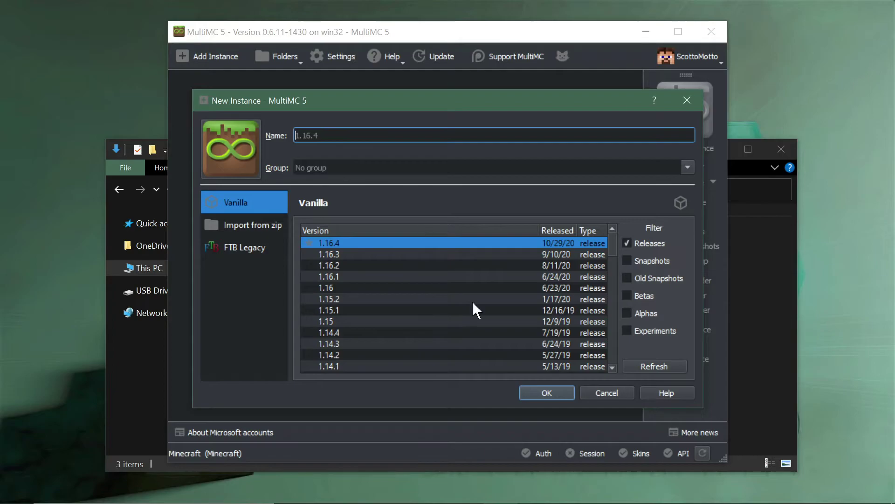
{"action": "left_click", "coordinate": [535, 392]}
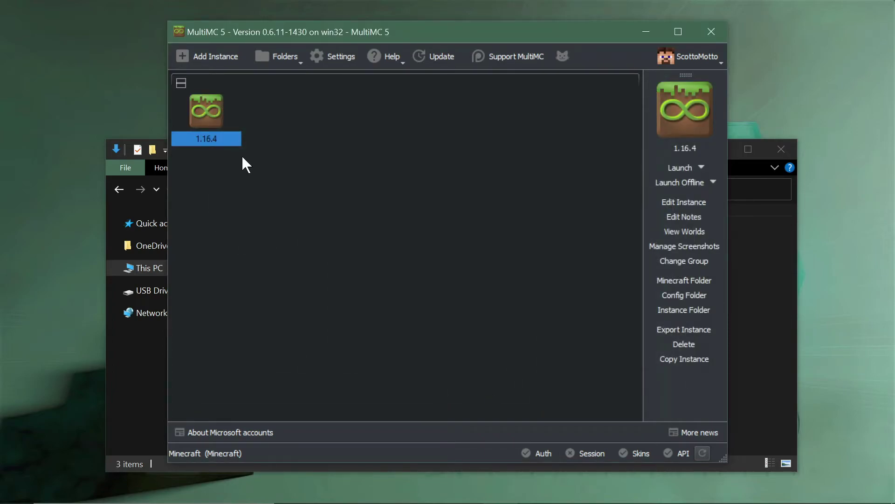
- Edit the 1.16.4 instance and install Forge version 35.1.0 in it
{"action": "right_click", "coordinate": [212, 106]}
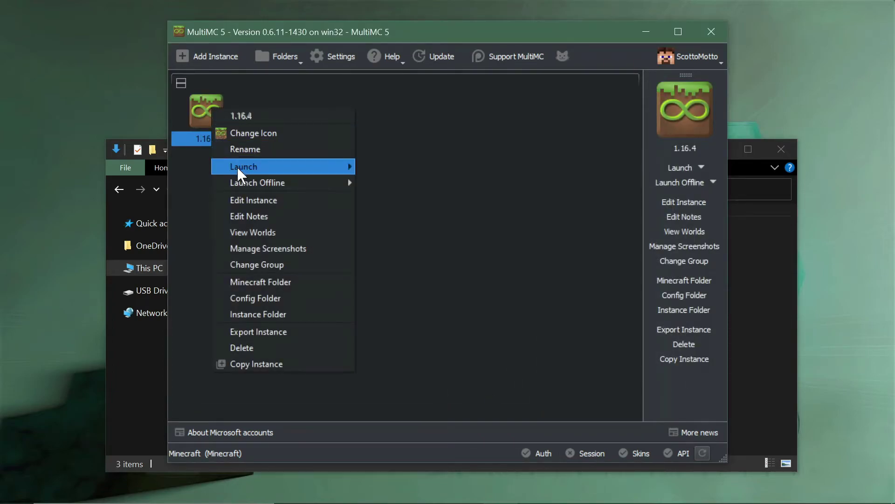
{"action": "left_click", "coordinate": [248, 200]}
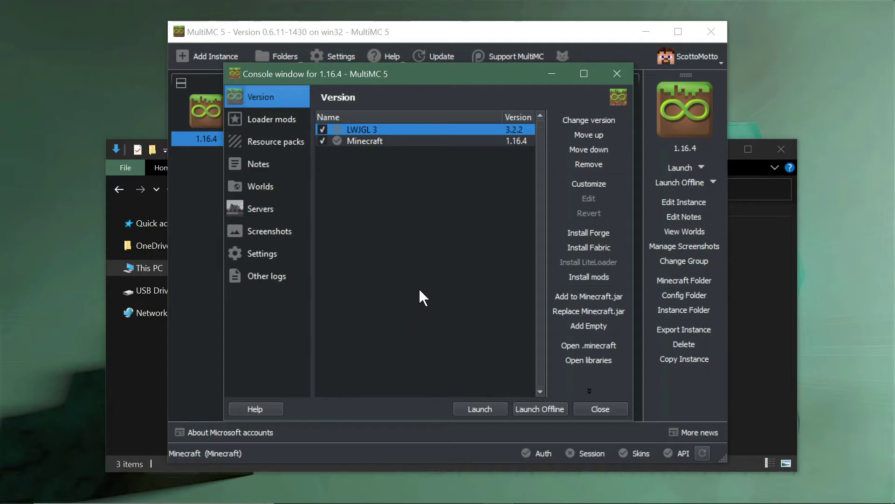
{"action": "left_click", "coordinate": [586, 232]}
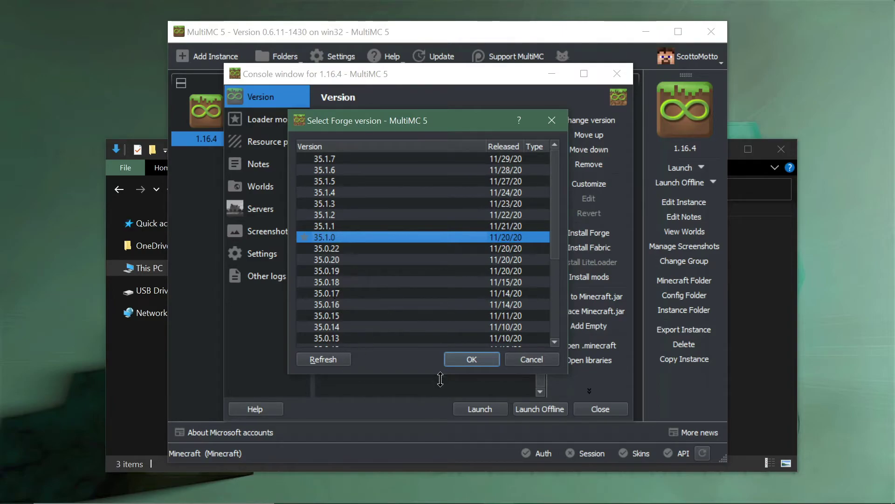
{"action": "left_click", "coordinate": [472, 359]}
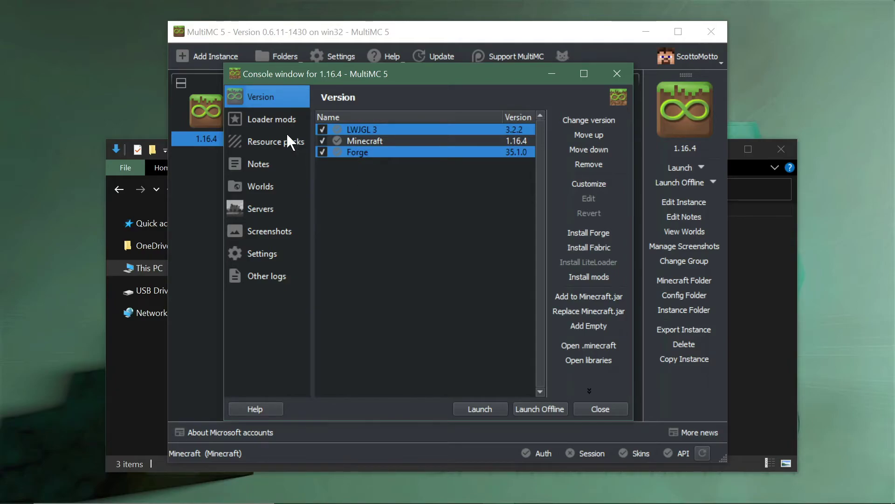
{"action": "left_click", "coordinate": [257, 120]}
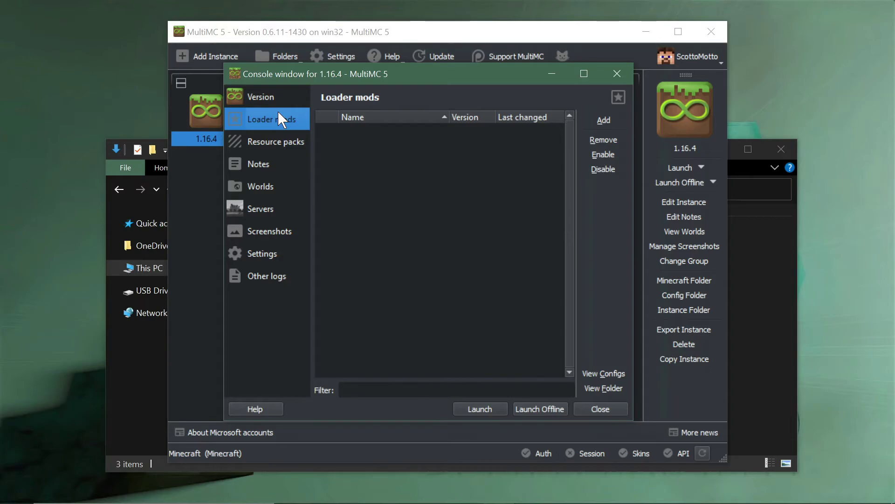
{"action": "left_click", "coordinate": [600, 117]}
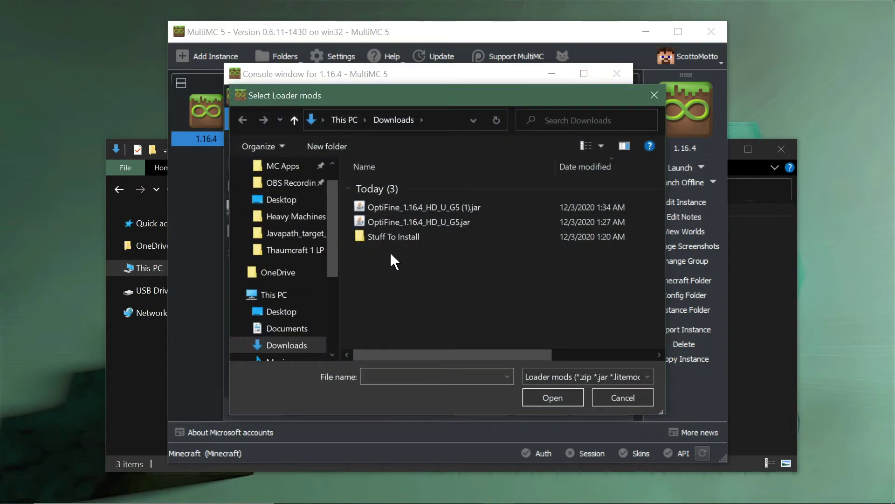
{"action": "left_click", "coordinate": [455, 223]}
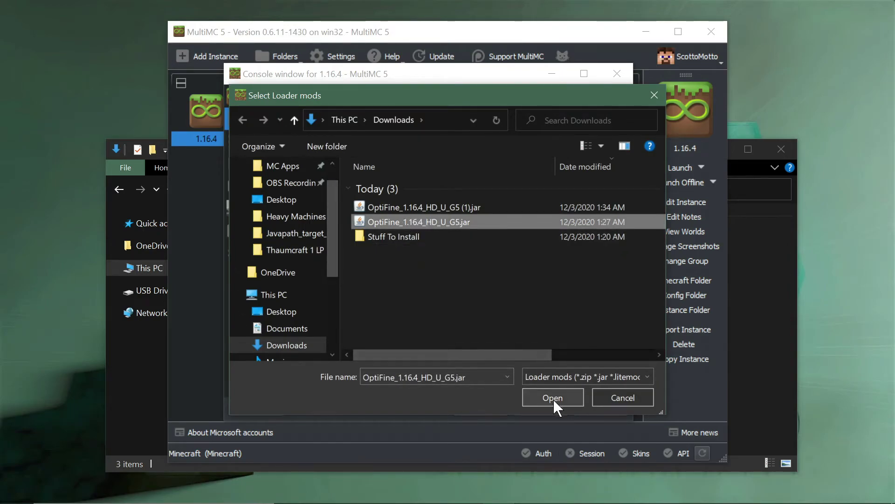
{"action": "left_click", "coordinate": [619, 402]}
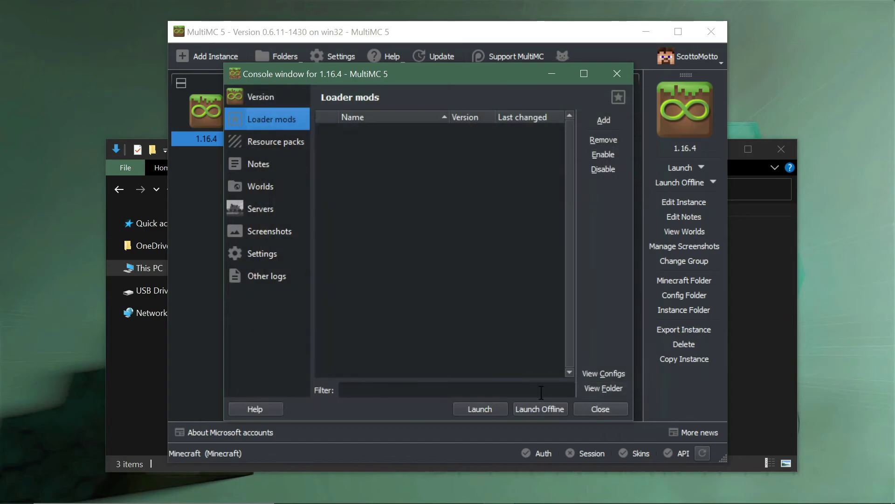
- Add OptiFine_1.16.4_HD_U_G5.jar from the Downloads folder to the 1.16.4 instance's loader mods
{"action": "left_click", "coordinate": [116, 372]}
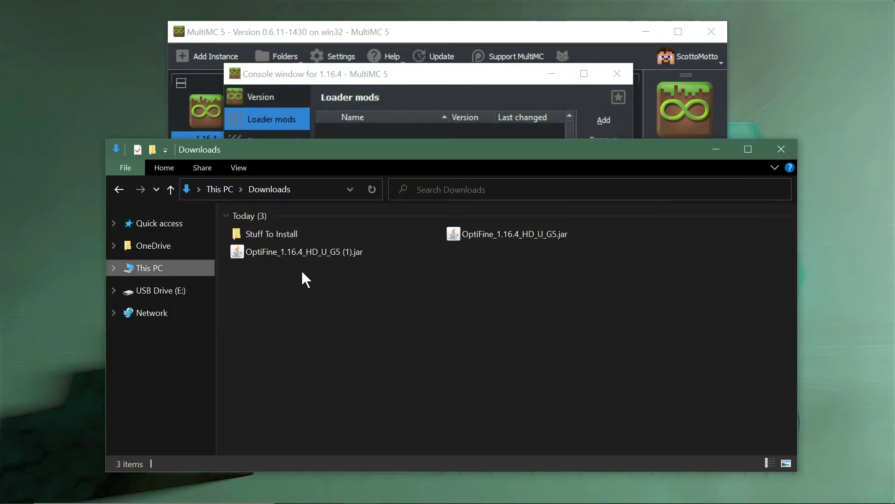
{"action": "left_click", "coordinate": [476, 231]}
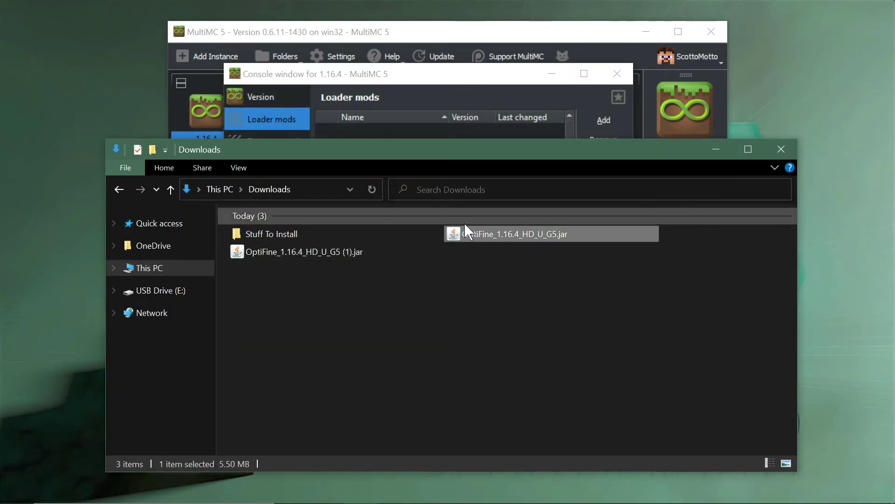
{"action": "left_click_drag", "start_coordinate": [465, 224], "coordinate": [437, 126]}
{"action": "left_click", "coordinate": [444, 70]}
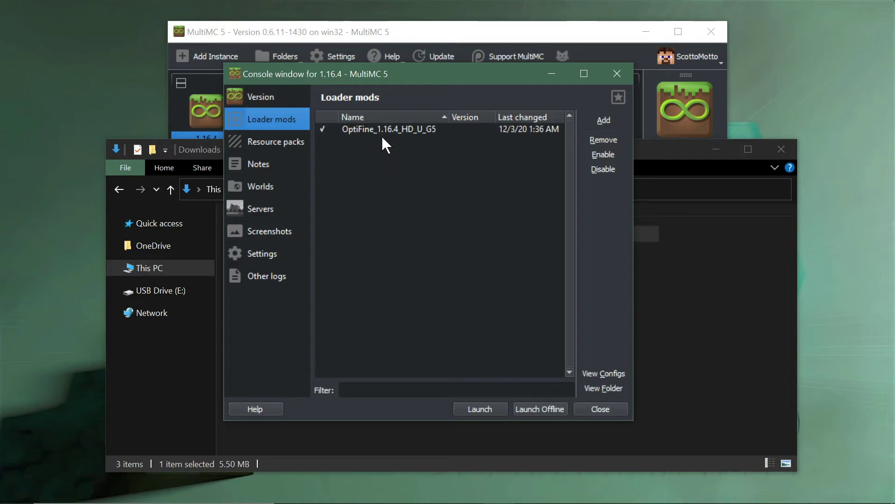
- Filter the loader mods by "optifine" and clear the filter
{"action": "left_click", "coordinate": [381, 390]}
{"action": "type", "text": "optifine"}
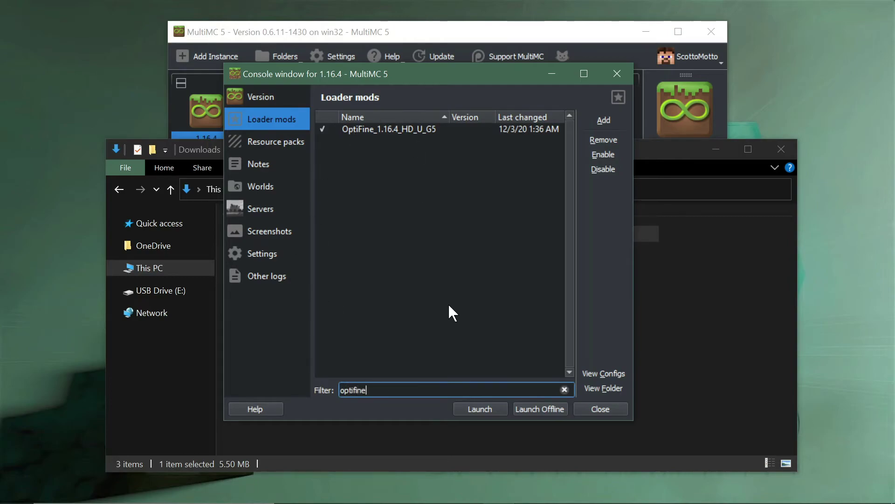
{"action": "left_click", "coordinate": [564, 390]}
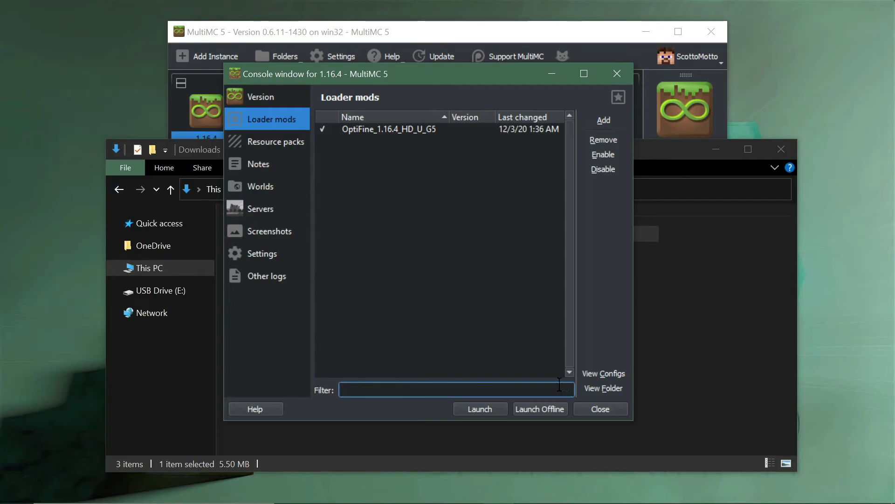
- View the instance's mods folder, check that it holds the OptiFine jar, and close the folder
{"action": "left_click", "coordinate": [584, 387]}
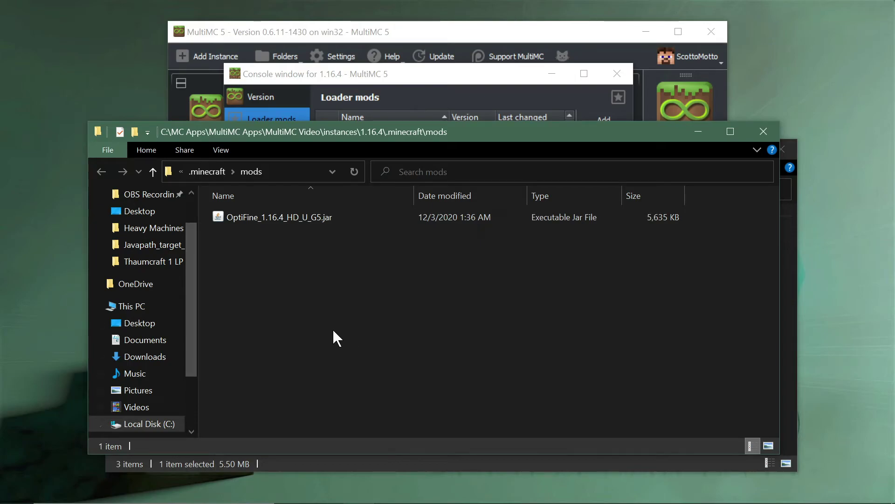
{"action": "left_click", "coordinate": [281, 218]}
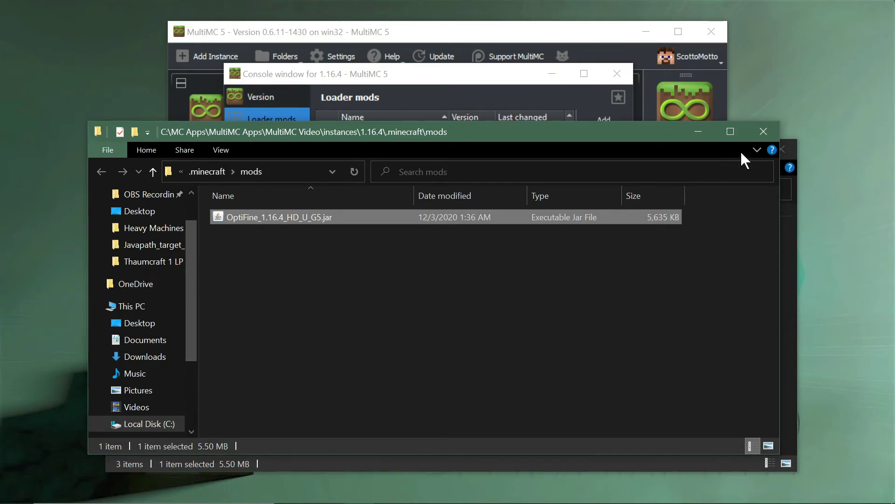
{"action": "right_click", "coordinate": [345, 209]}
{"action": "left_click", "coordinate": [284, 295]}
{"action": "left_click", "coordinate": [284, 294]}
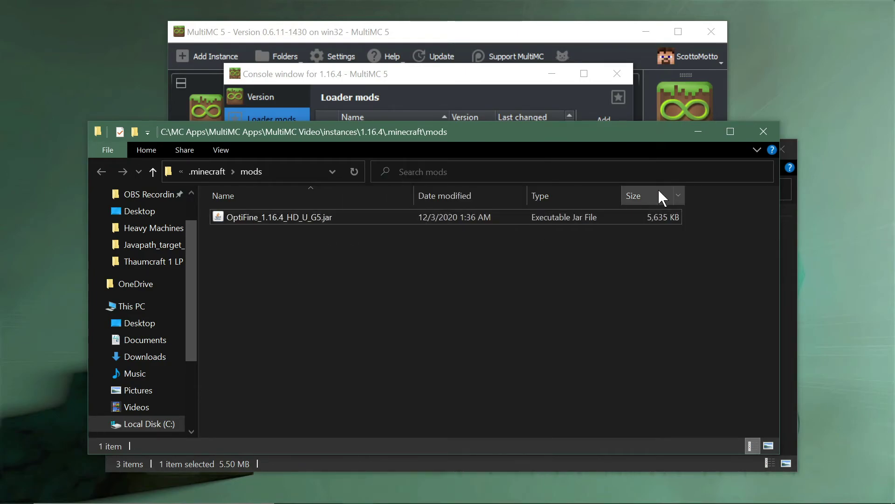
{"action": "left_click", "coordinate": [763, 132]}
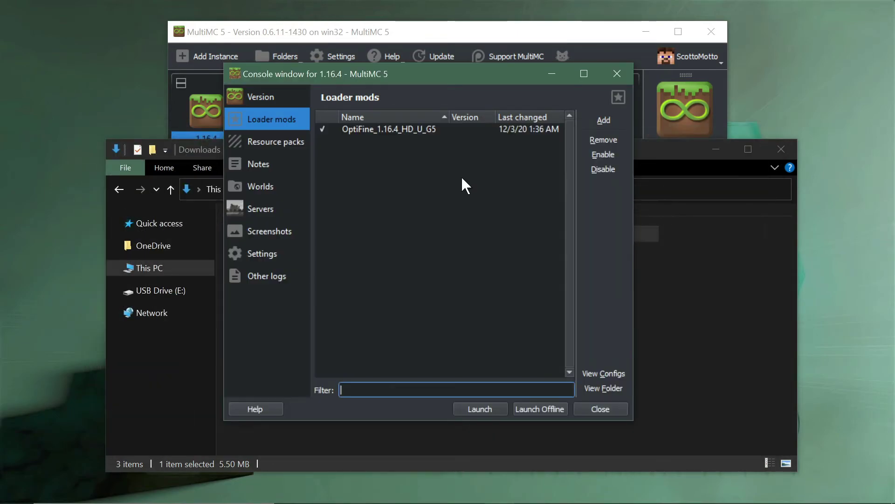
- Reverse the loader mods' name sorting and check the OptiFine entry and its enabled state
{"action": "left_click", "coordinate": [407, 117]}
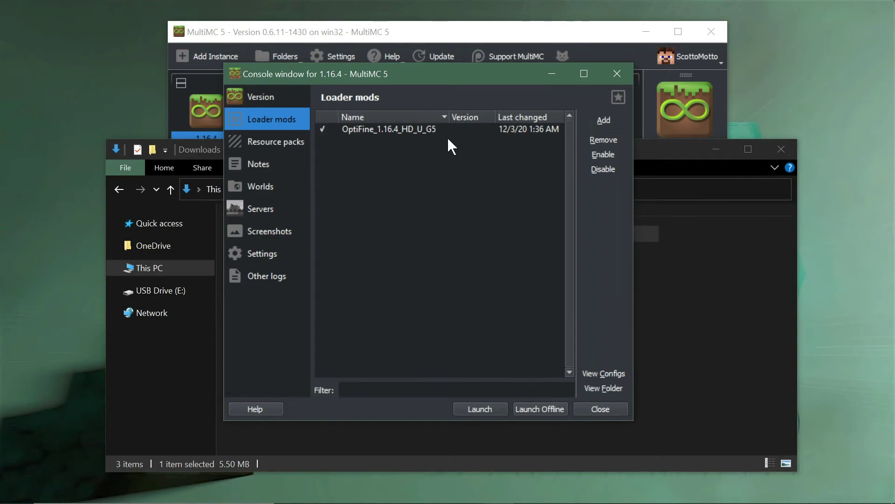
{"action": "left_click", "coordinate": [432, 129]}
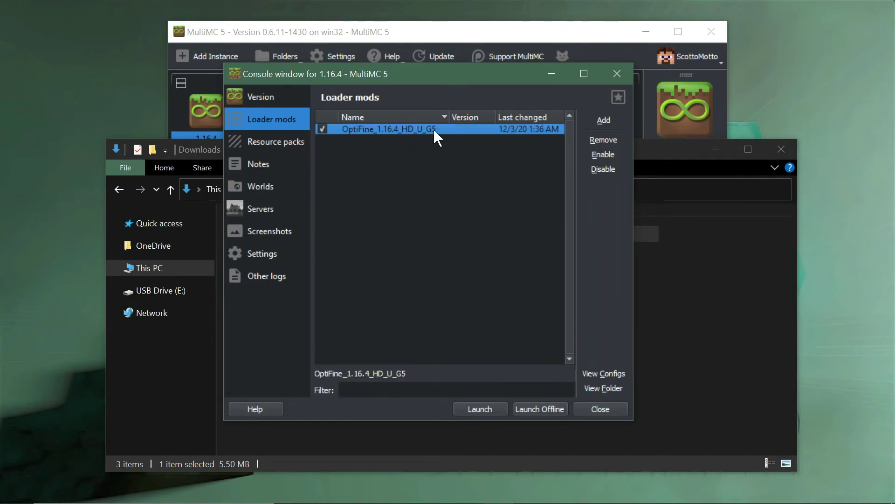
{"action": "left_click", "coordinate": [389, 177]}
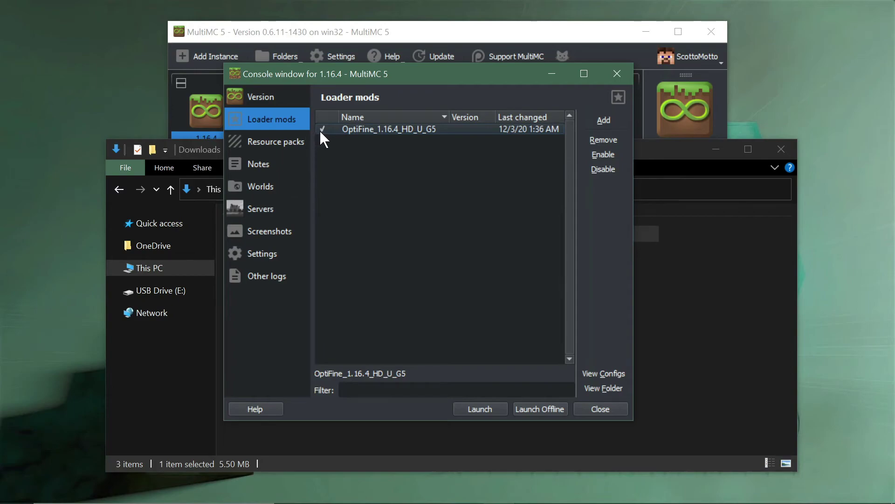
{"action": "left_click", "coordinate": [322, 129]}
- Launch the 1.16.4 instance and move the Minecraft window fully into view
{"action": "left_click", "coordinate": [471, 407]}
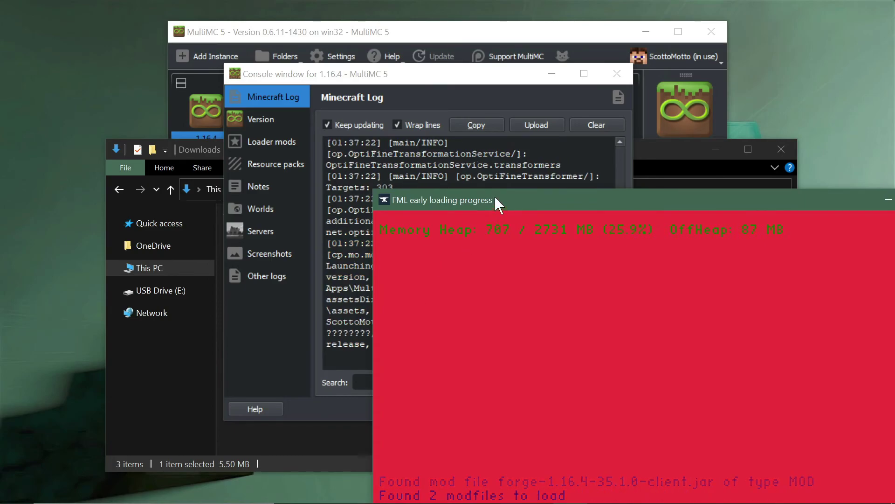
{"action": "left_click_drag", "start_coordinate": [495, 199], "coordinate": [252, 114]}
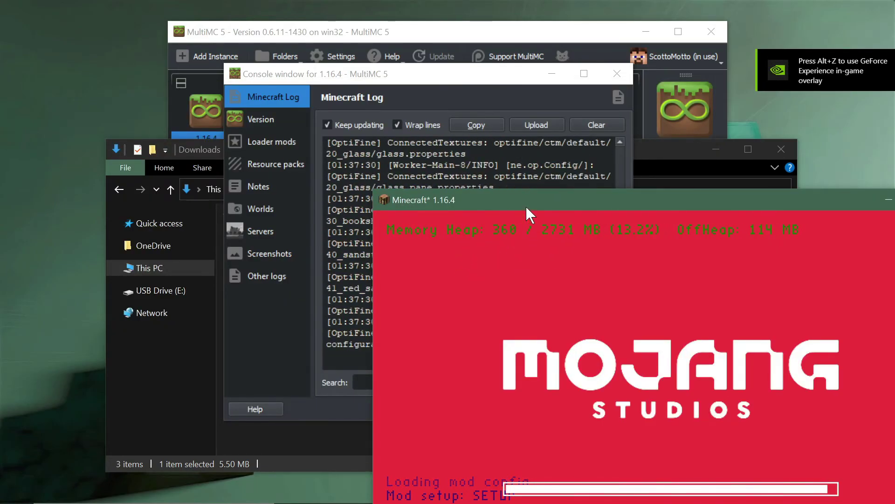
{"action": "left_click_drag", "start_coordinate": [526, 206], "coordinate": [247, 91]}
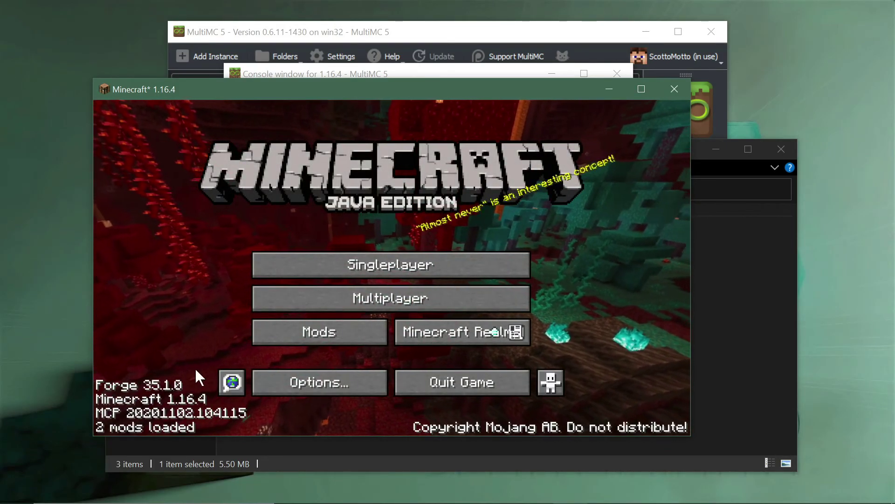
- Examine Minecraft's video settings for the OptiFine version and options, and return to the general options
{"action": "left_click", "coordinate": [305, 386]}
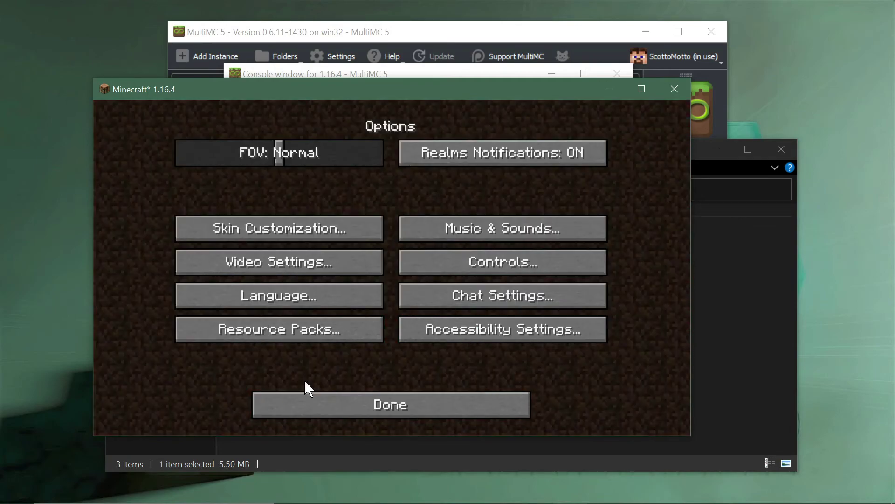
{"action": "left_click", "coordinate": [296, 270]}
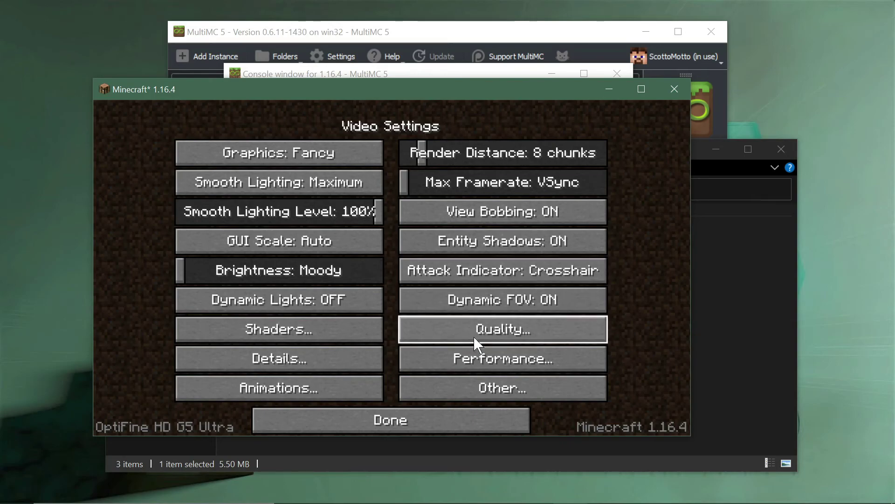
{"action": "left_click", "coordinate": [441, 422]}
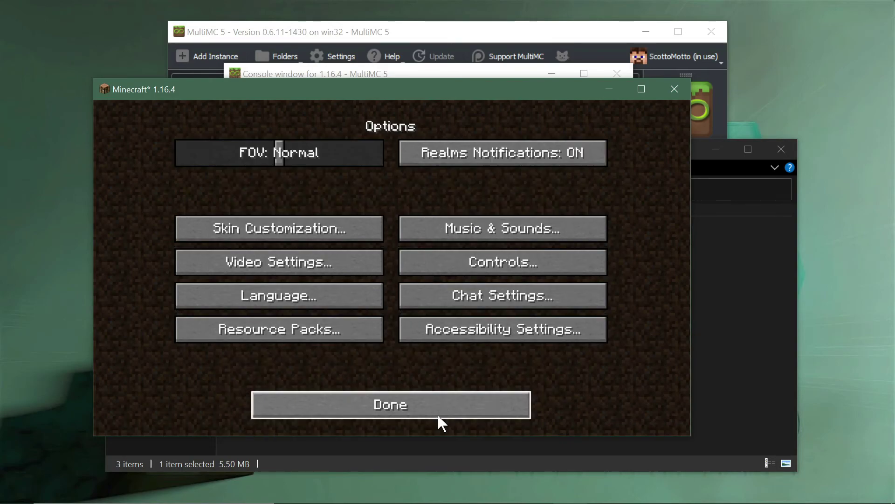
- Close Minecraft and bring the main MultiMC window with the instance list to the front
{"action": "left_click", "coordinate": [671, 96]}
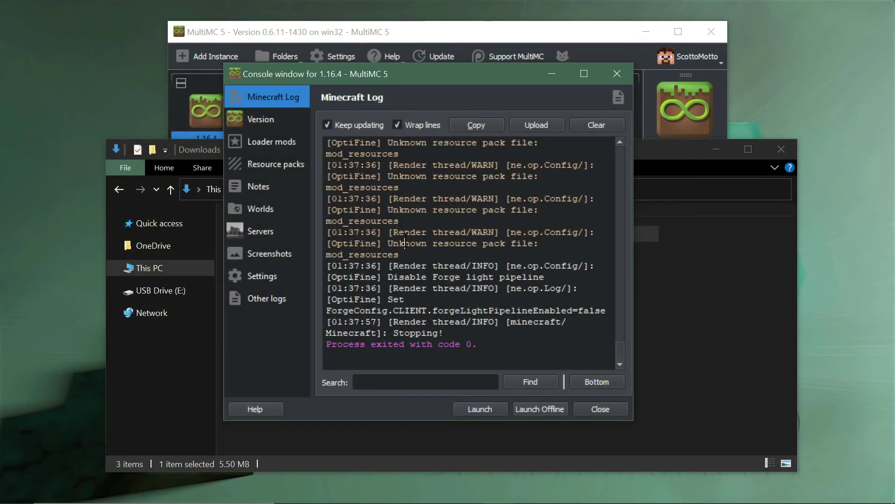
{"action": "left_click", "coordinate": [390, 36]}
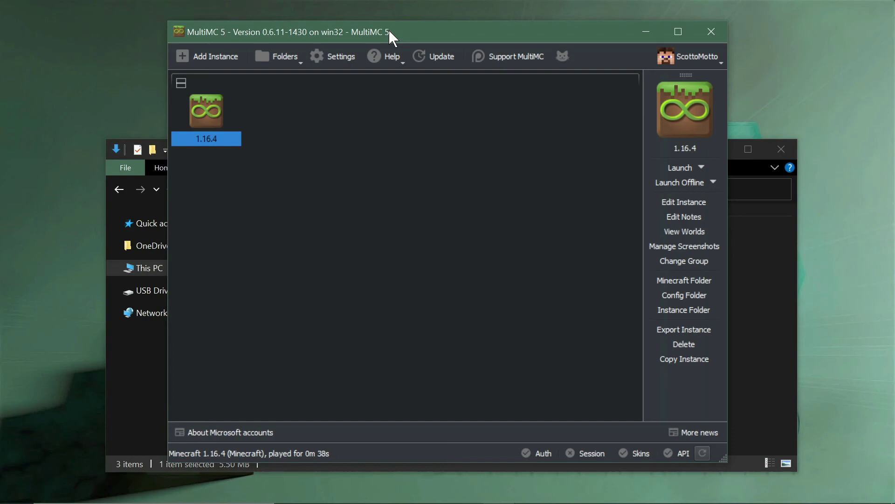